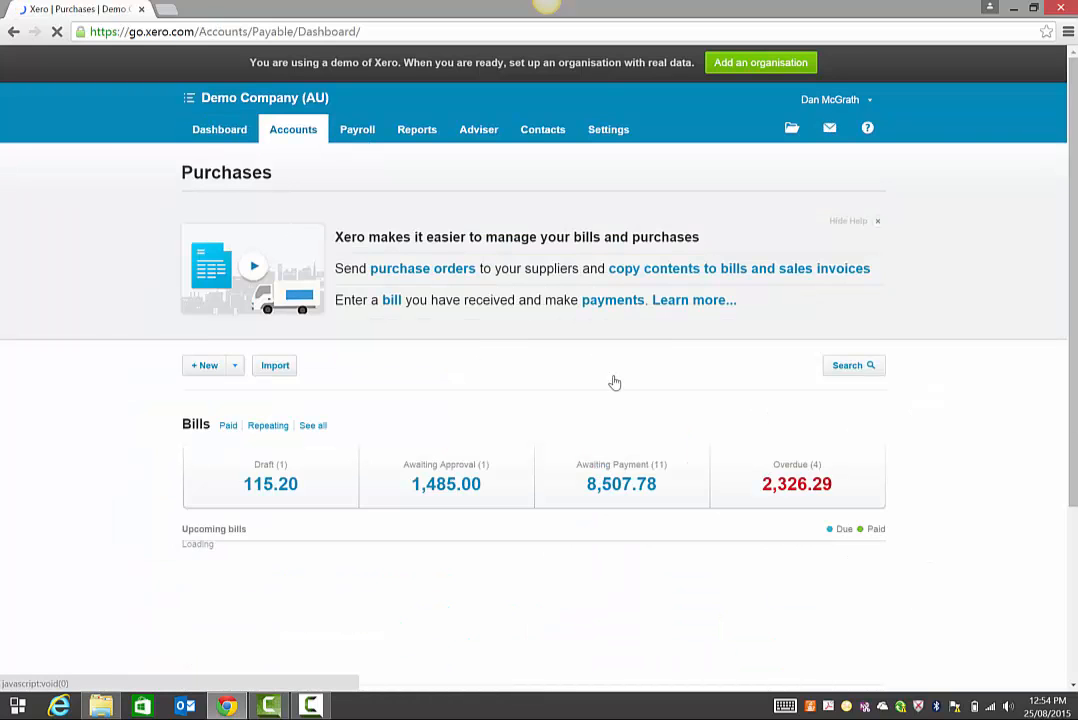
From Awaiting Payment, select bills SM0195-70135, C-20112 and O721-003 to pay.
click(630, 494)
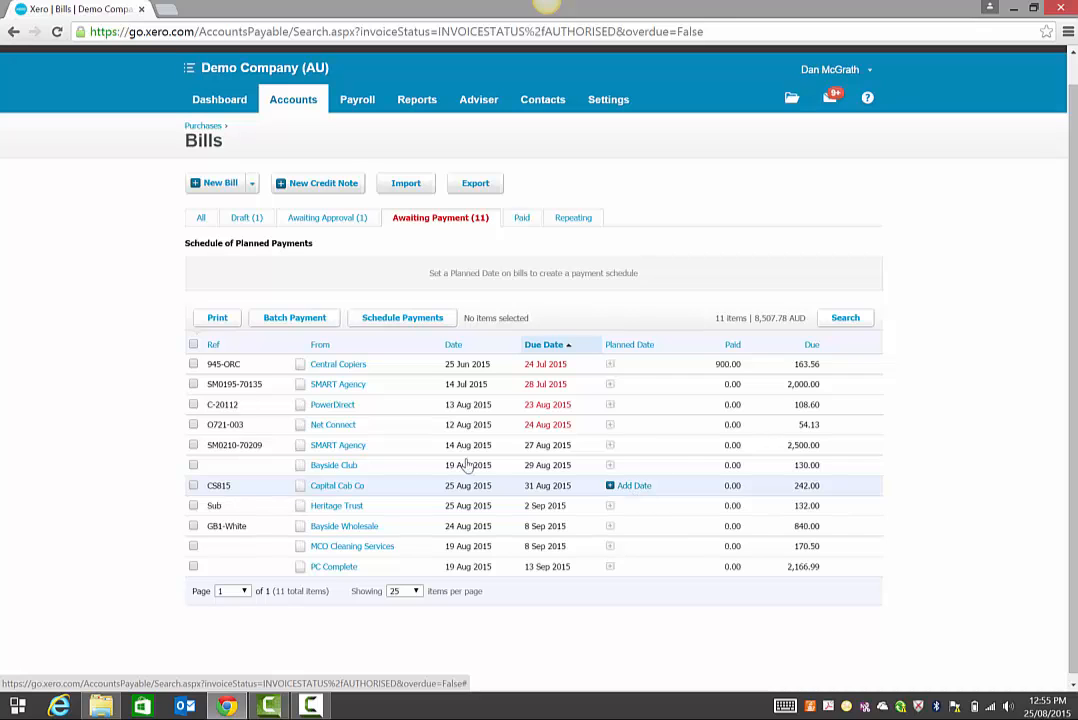
click(193, 385)
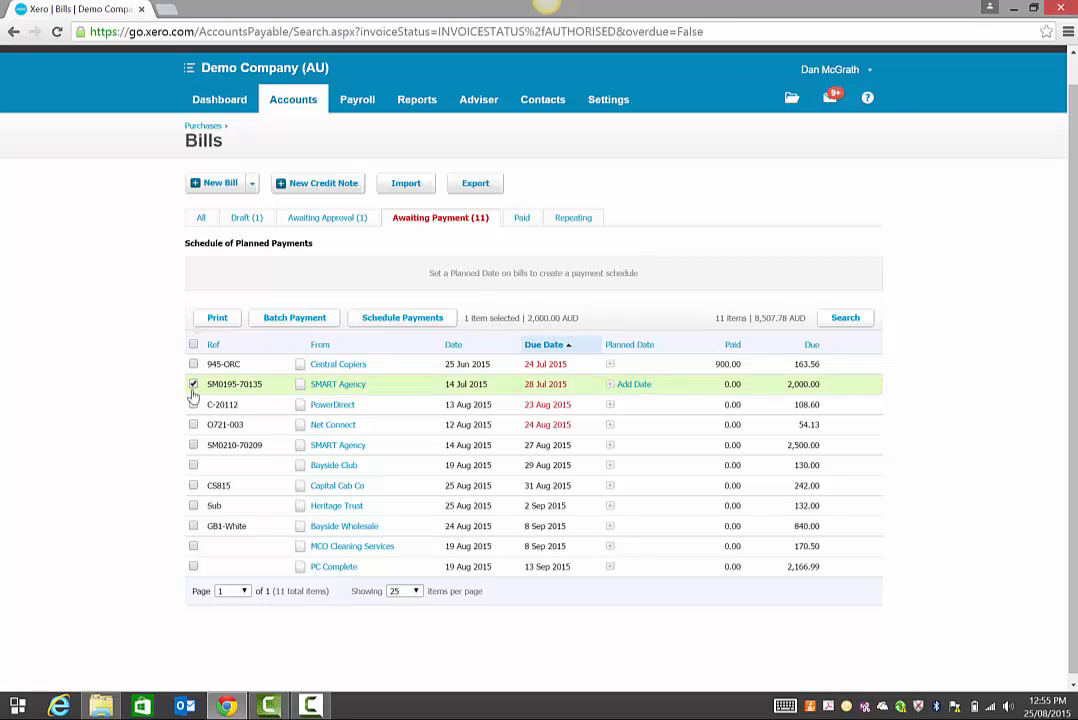
click(193, 405)
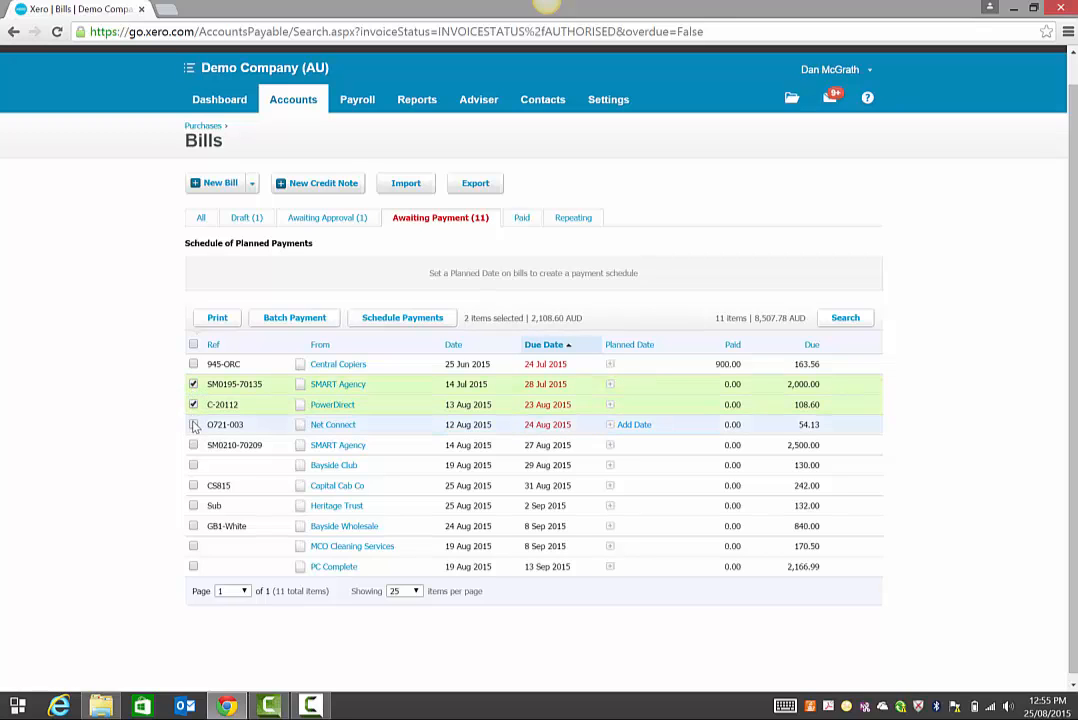
click(193, 425)
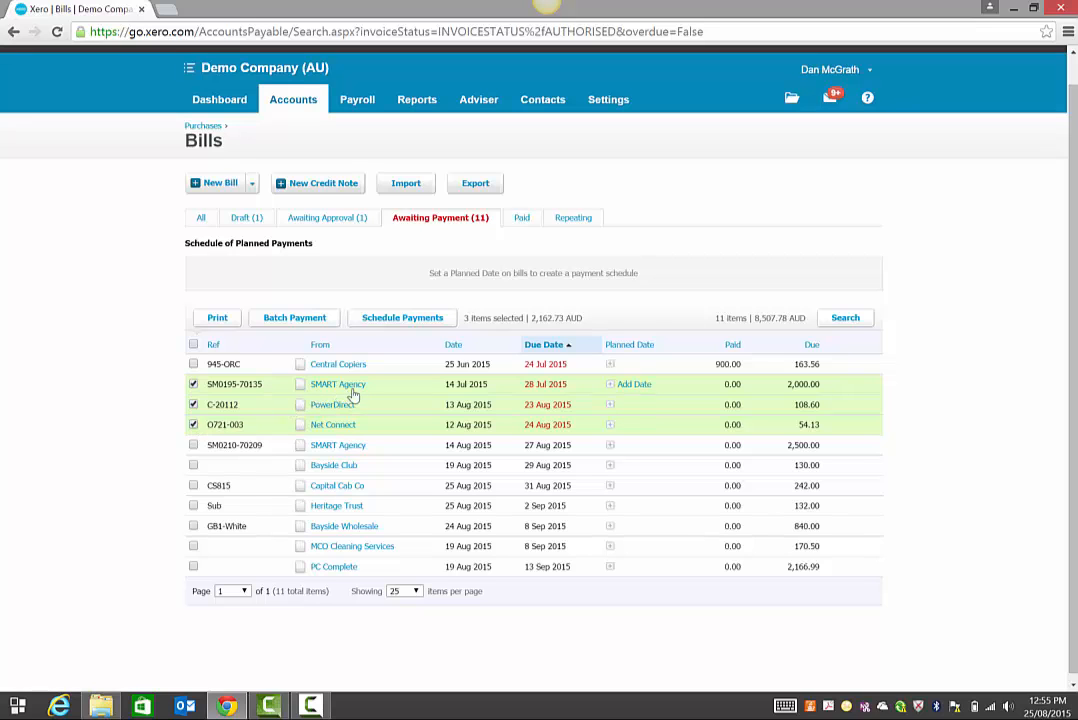
Start a batch payment for the three selected bills and confirm it.
click(292, 318)
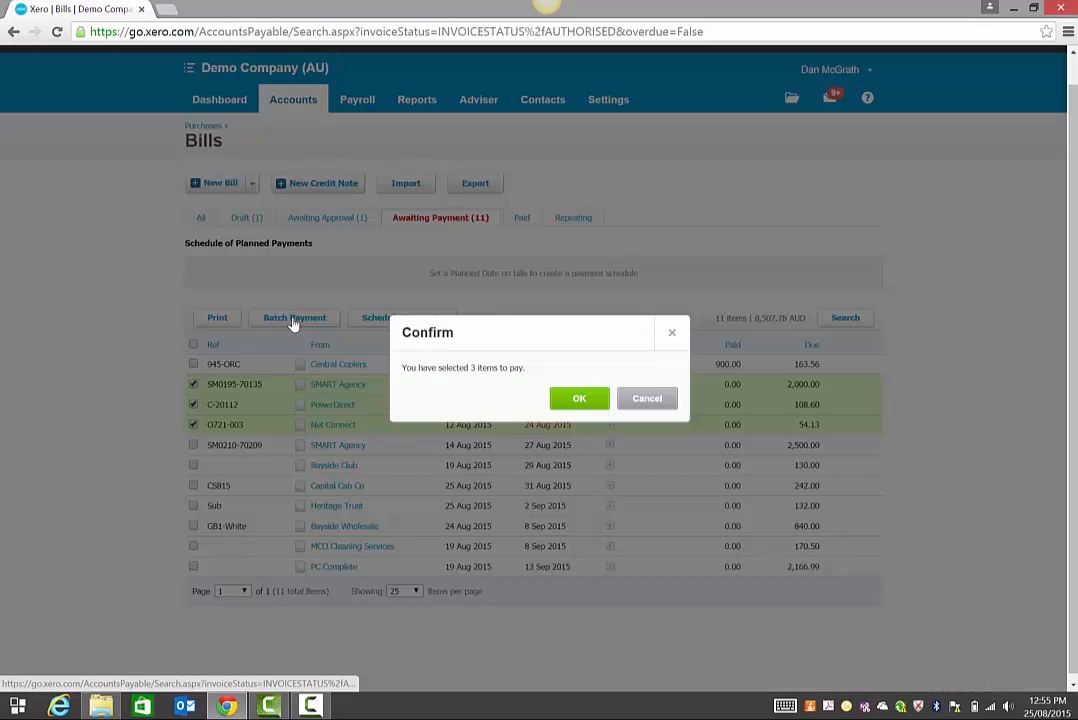
click(572, 398)
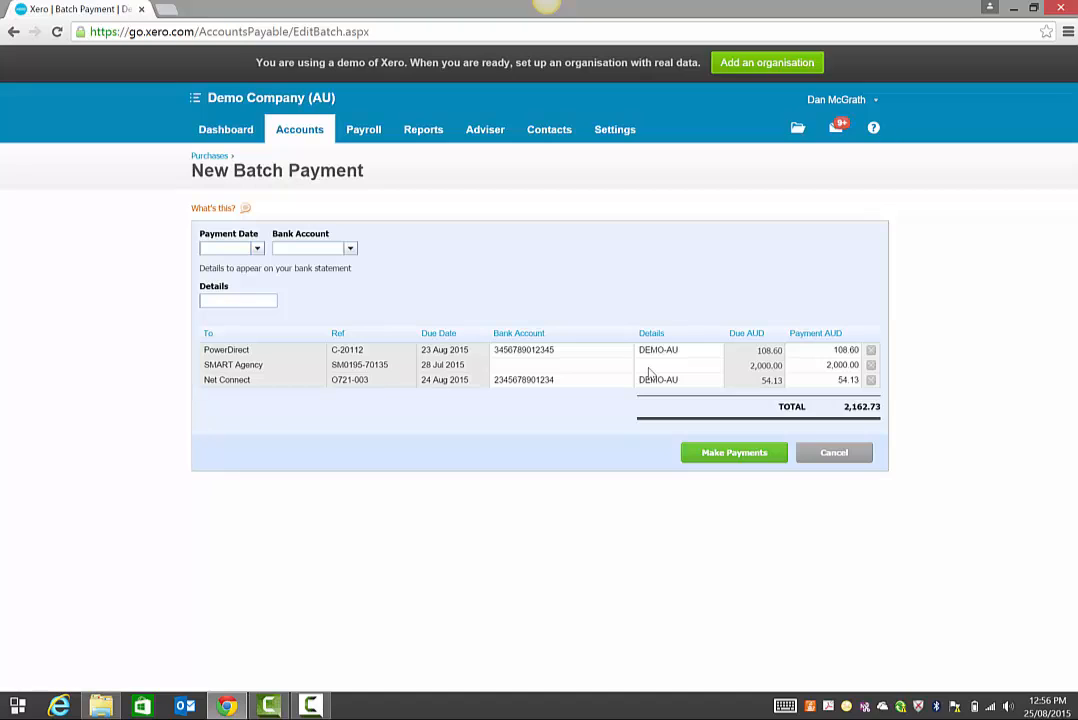
Fill the SMART Agency line with details DEMO-AU and the supplier's bank account number.
click(649, 369)
text(DEMO-)
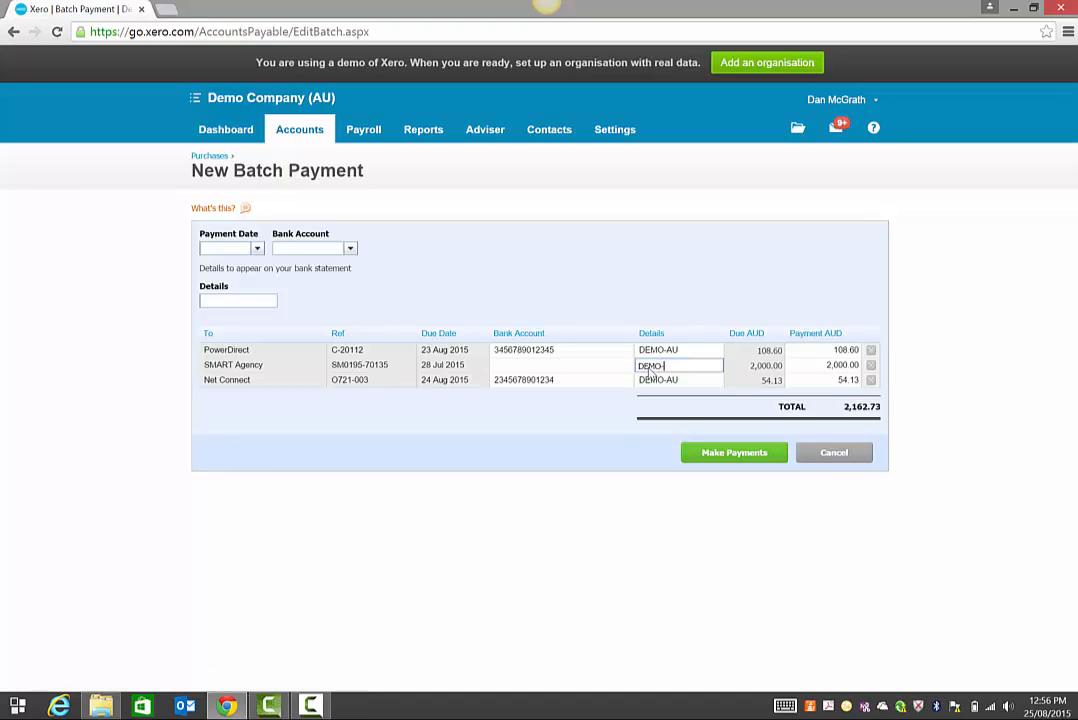
text(AU)
key(shift+Tab)
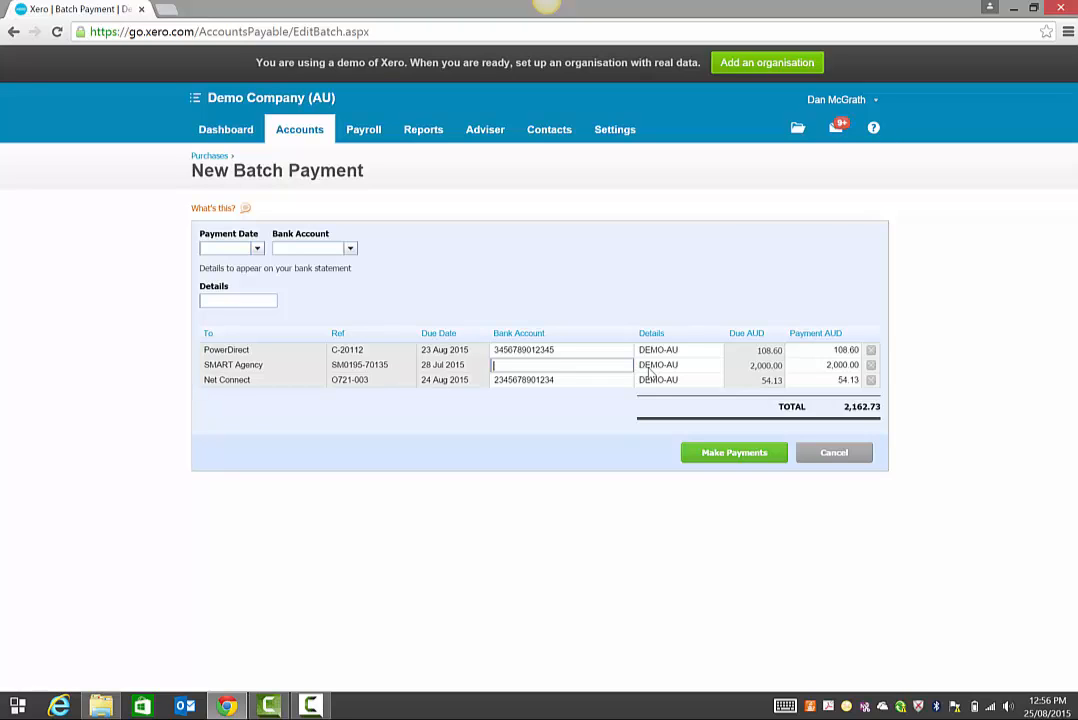
click(650, 368)
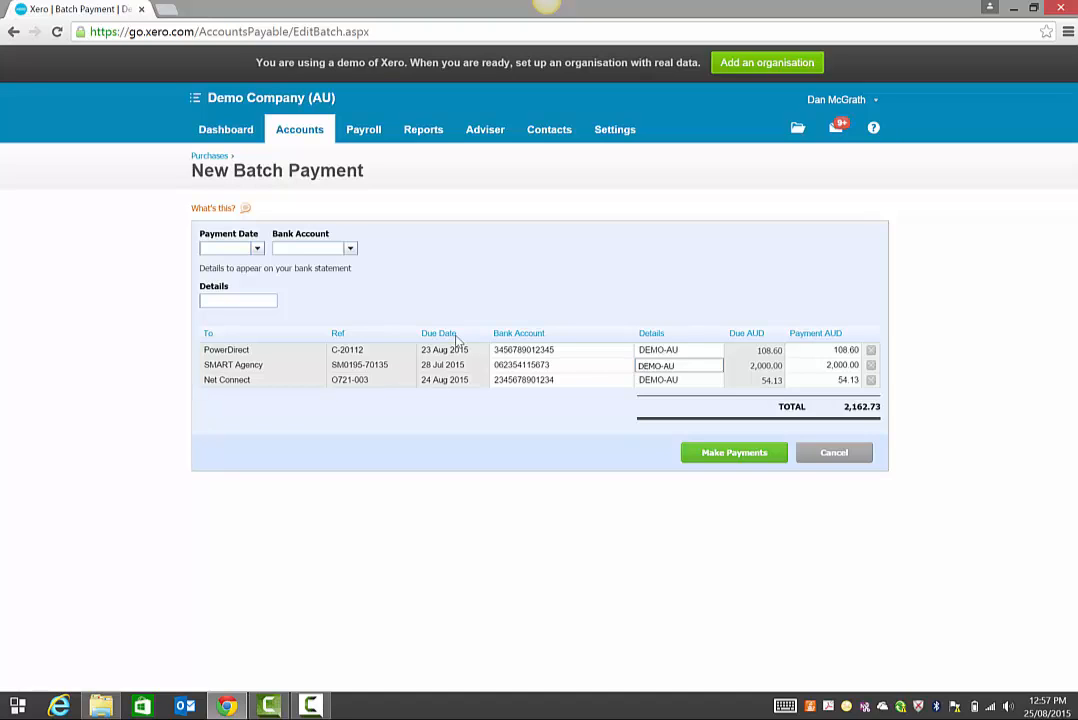
click(213, 249)
Change the SMART Agency payment amount to 1000.
click(823, 366)
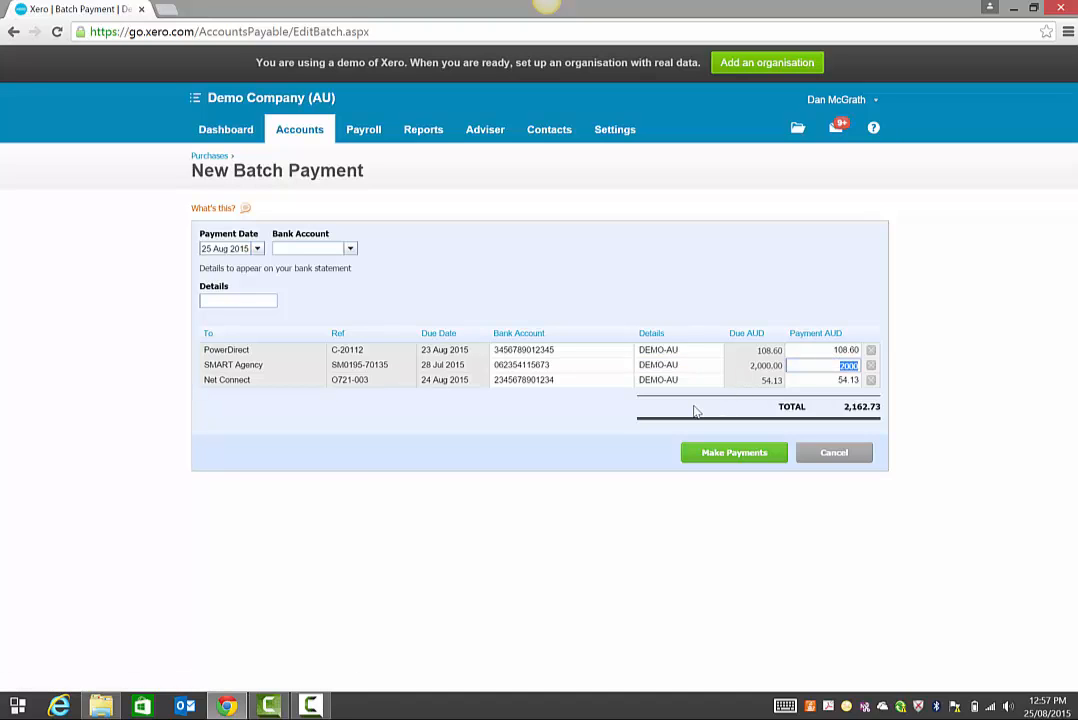
text(1000)
key(Tab)
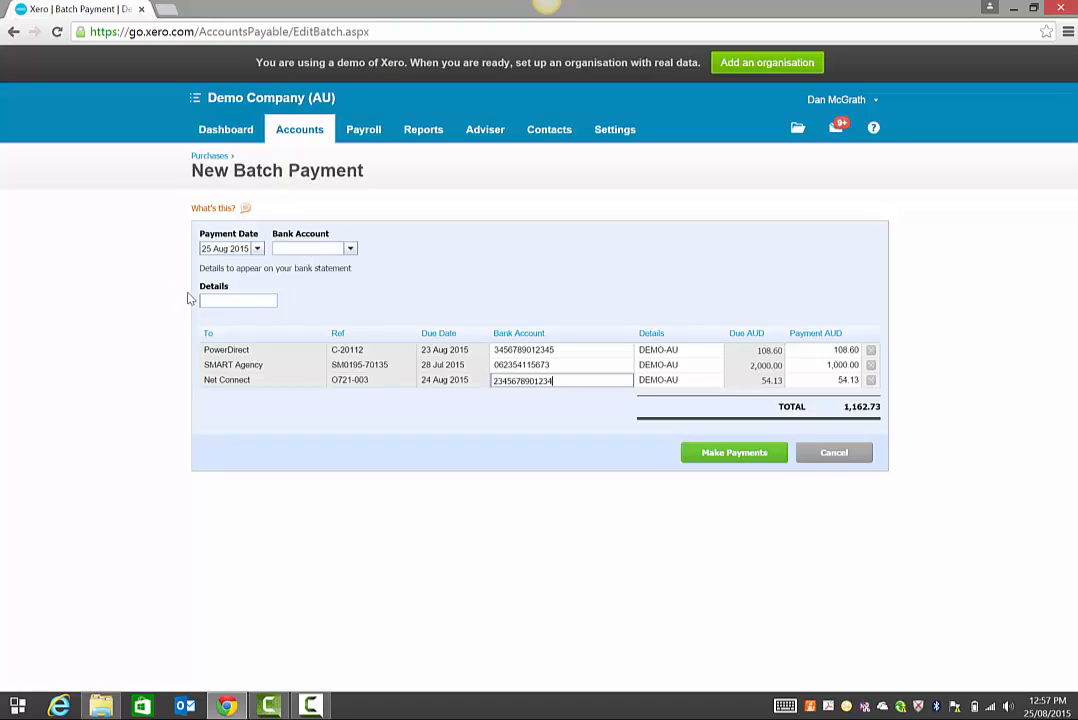
Pay on 26 Aug 2015 from 090 - Business Bank Account with details creditors2608.
click(258, 250)
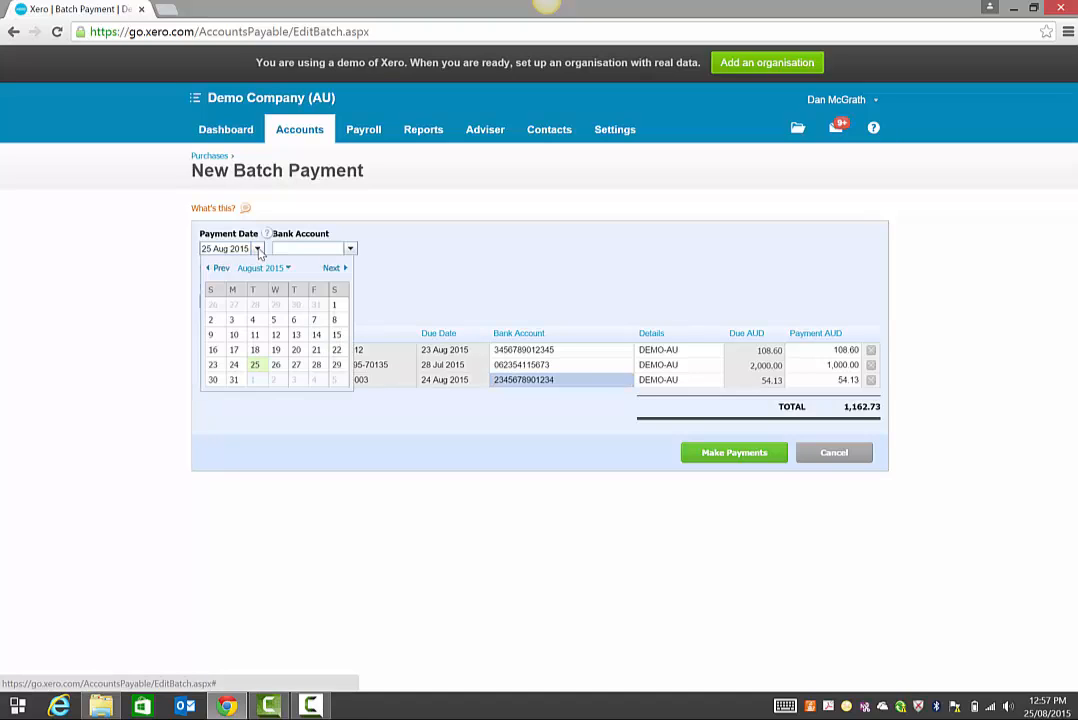
click(277, 366)
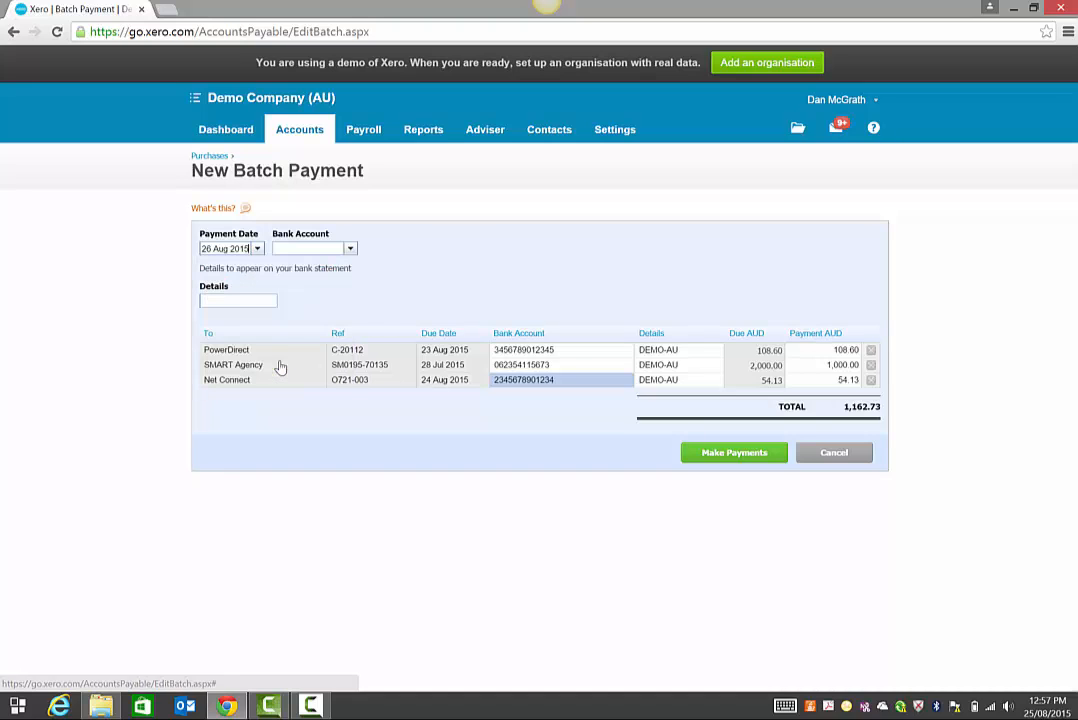
click(350, 250)
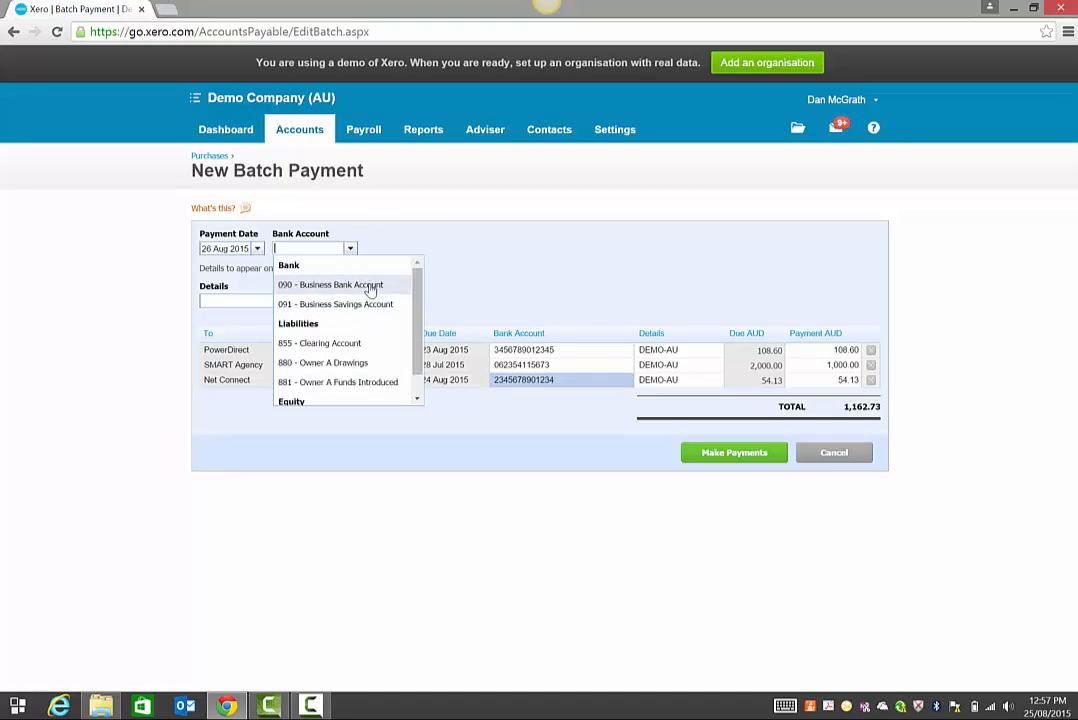
click(372, 287)
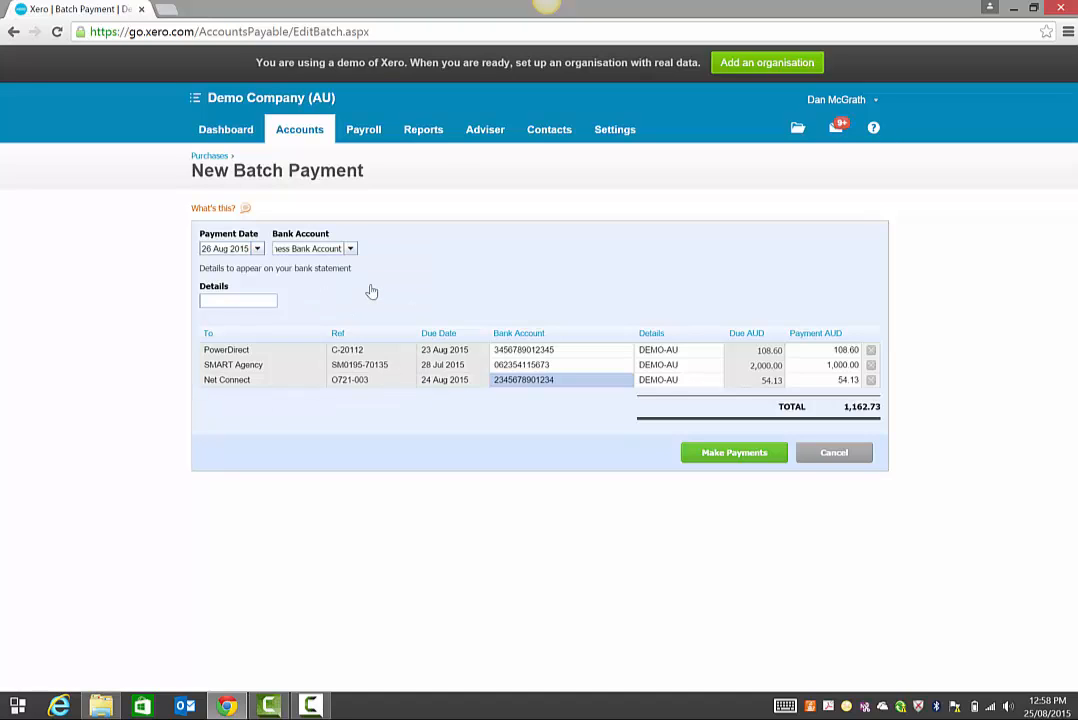
click(227, 302)
Make the 1,162.73 AUD batch payment.
click(716, 453)
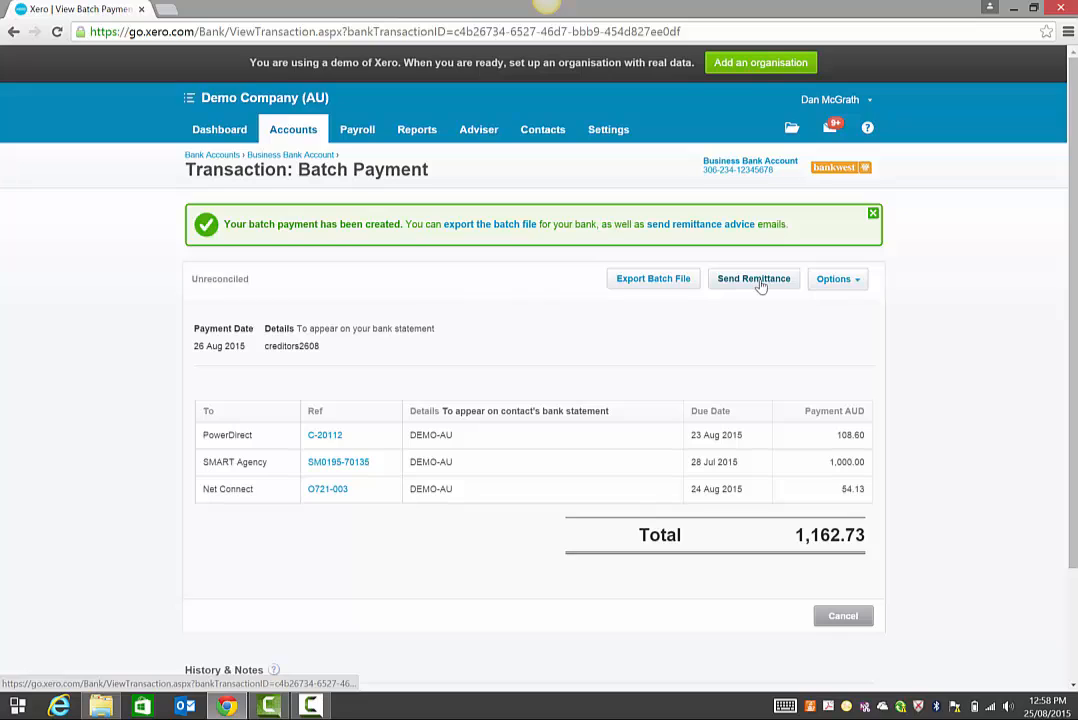
Send remittance advice emails to Net Connect, PowerDirect and SMART Agency.
click(754, 280)
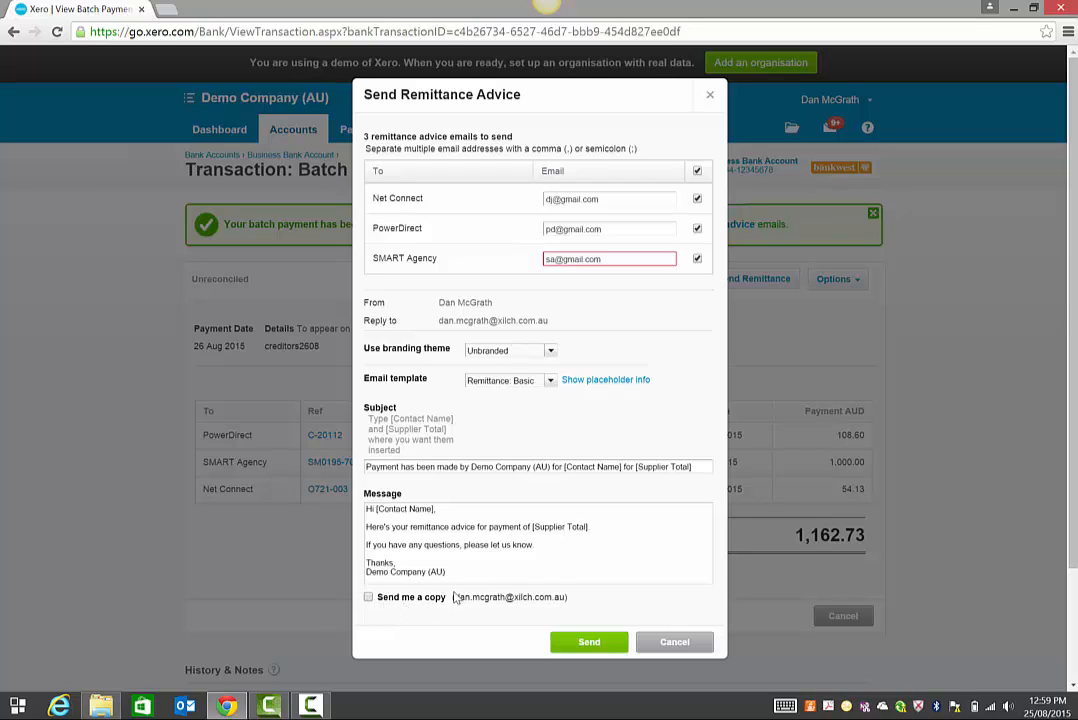
click(590, 646)
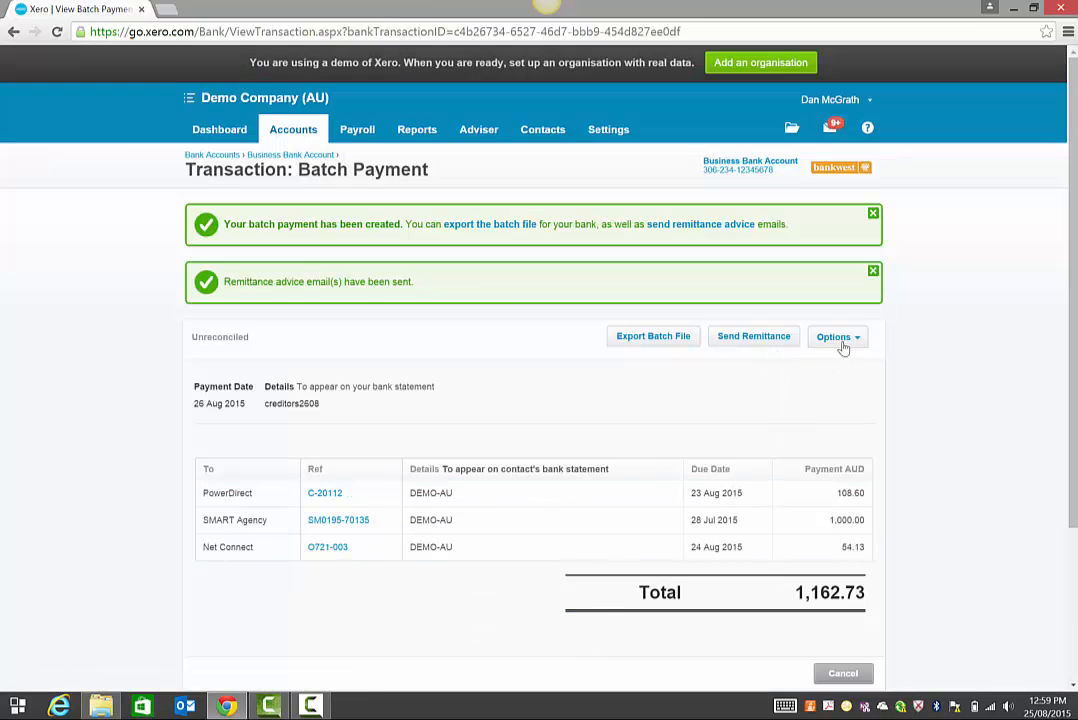
Generate the remittance advice PDF for the 3 remittances with Special Projects branding.
click(838, 340)
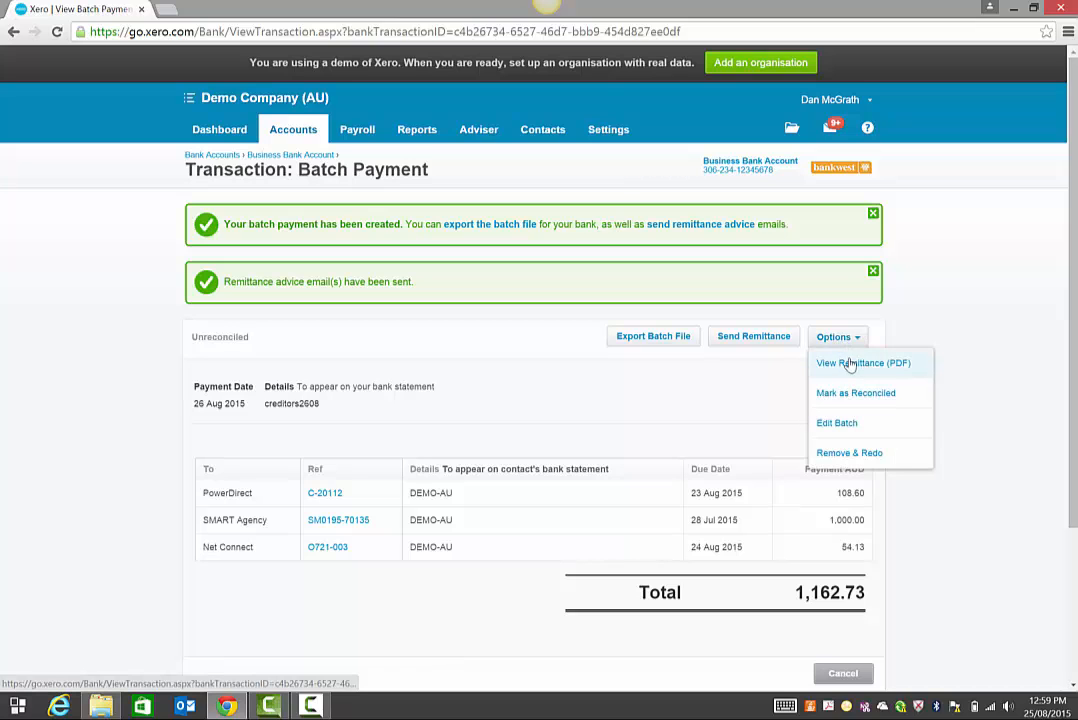
click(849, 364)
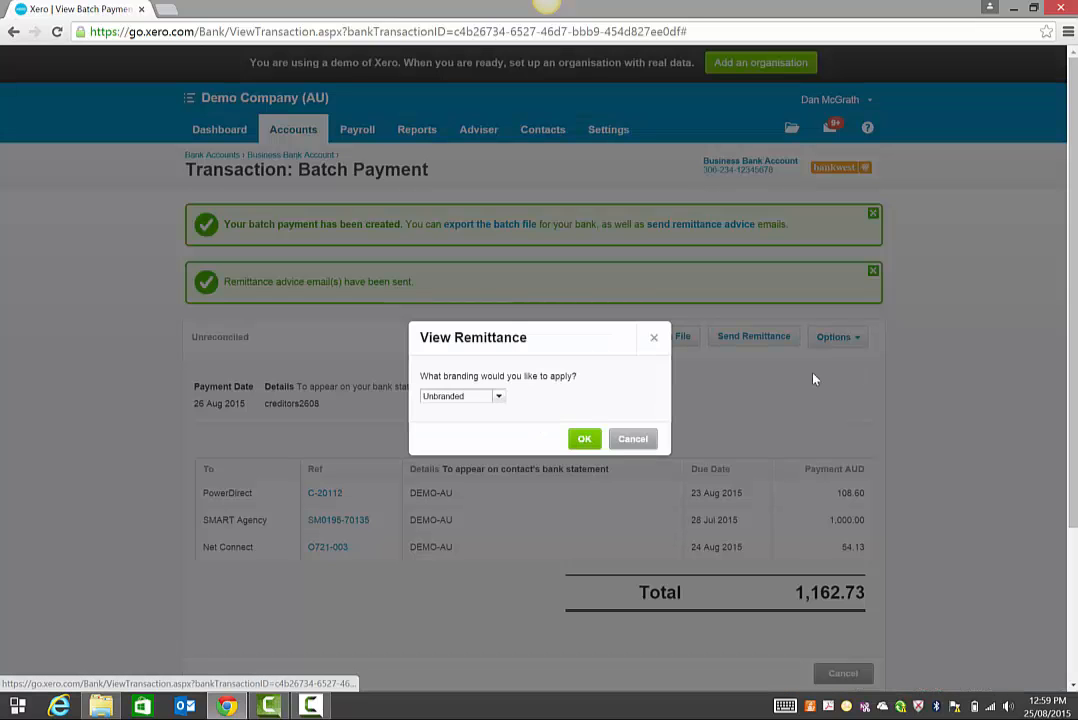
click(497, 396)
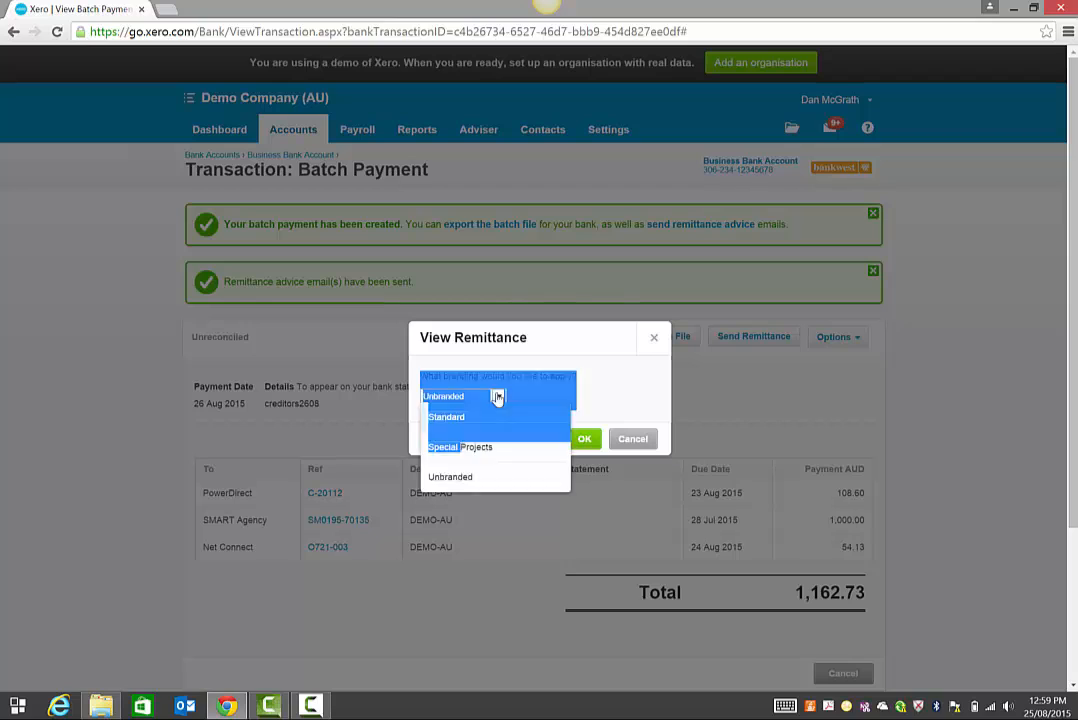
click(497, 396)
click(497, 397)
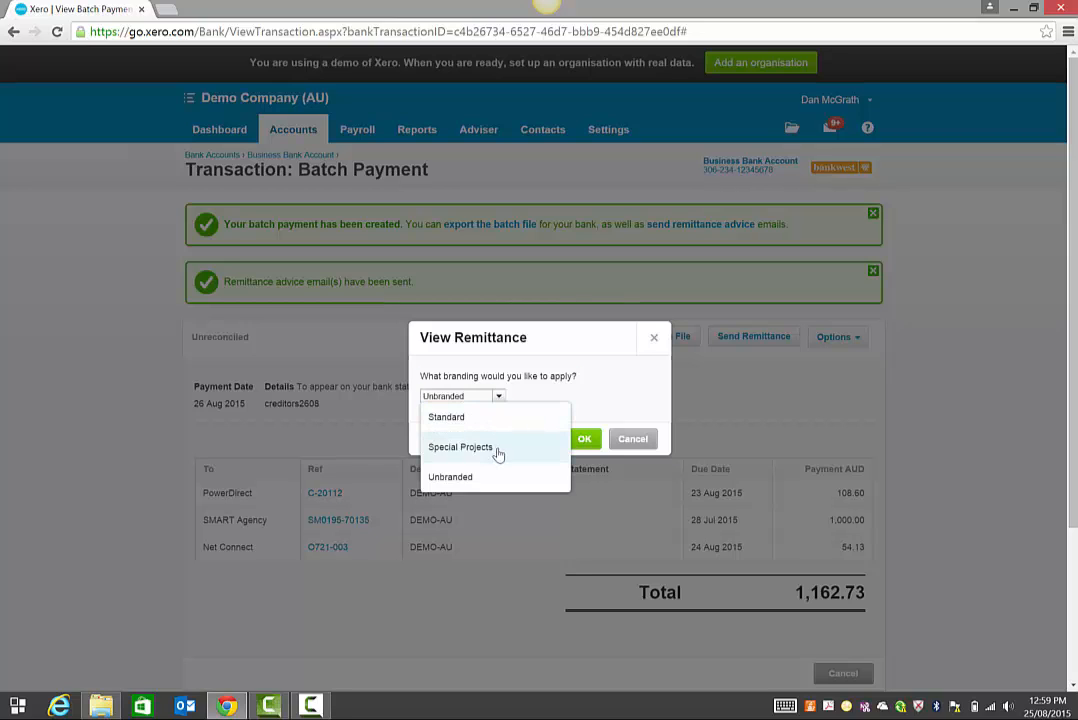
click(497, 450)
click(584, 440)
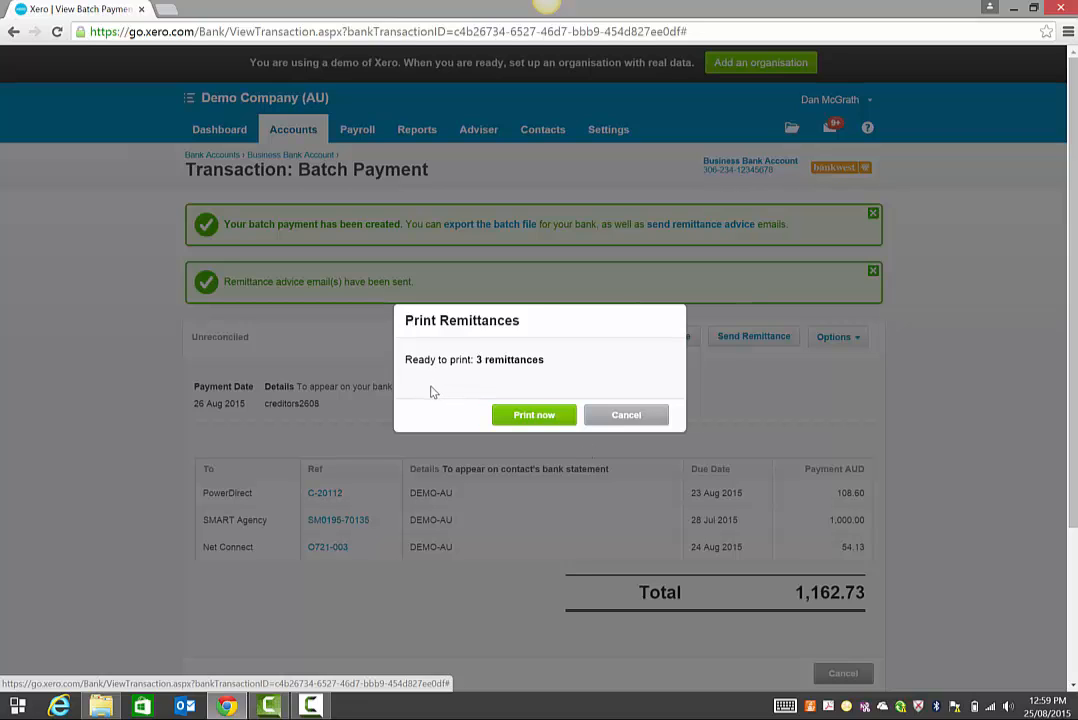
click(544, 419)
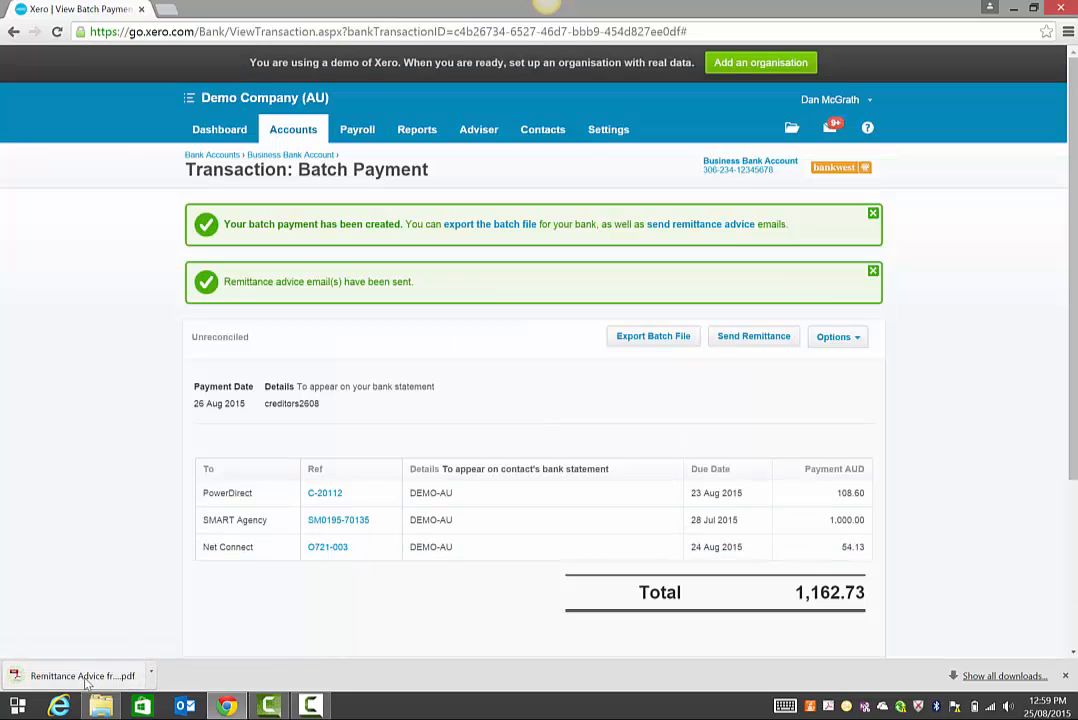
Review the downloaded remittance PDF pages in Chrome, then close it.
click(87, 683)
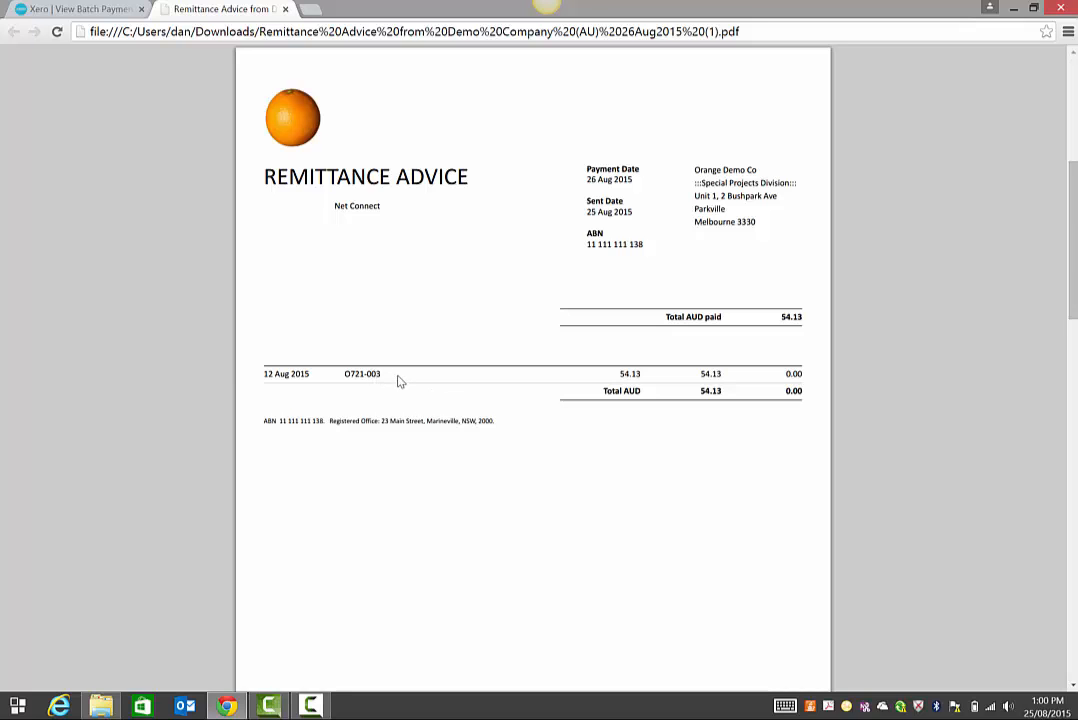
scroll(399, 381, down, 15)
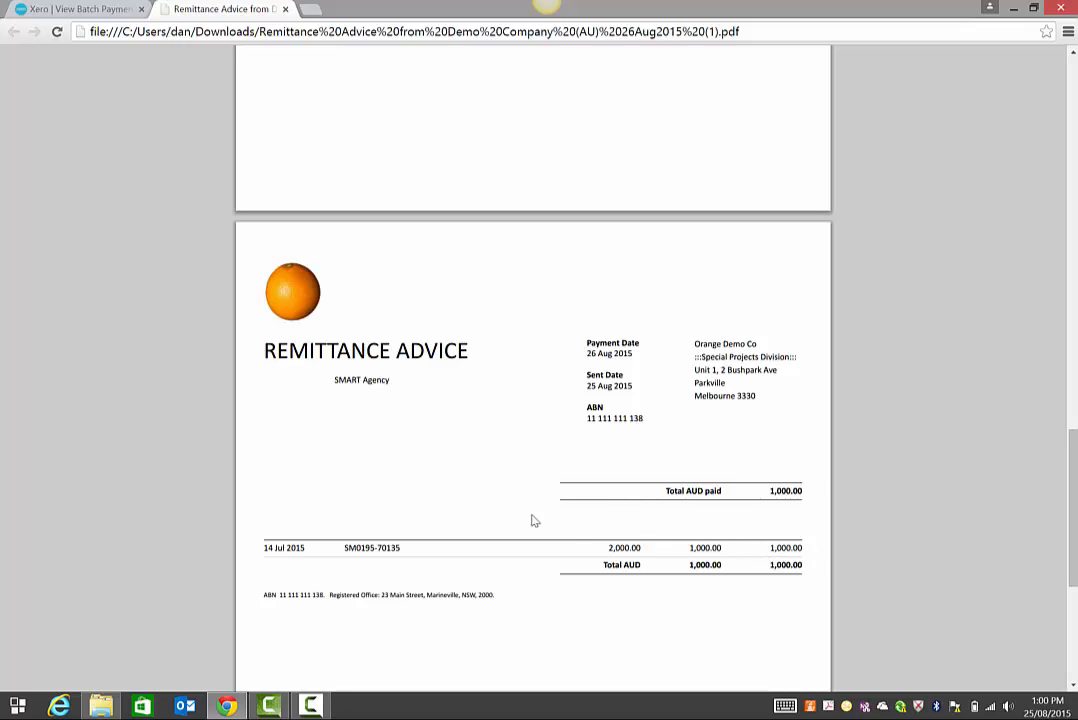
scroll(303, 164, up, 8)
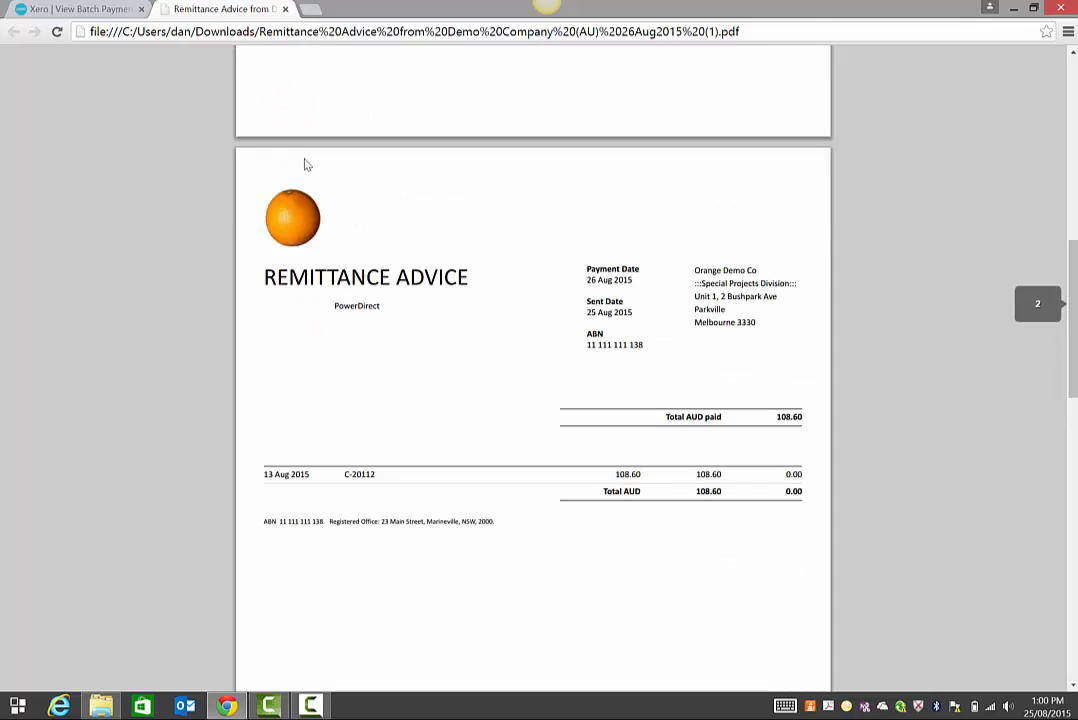
click(286, 9)
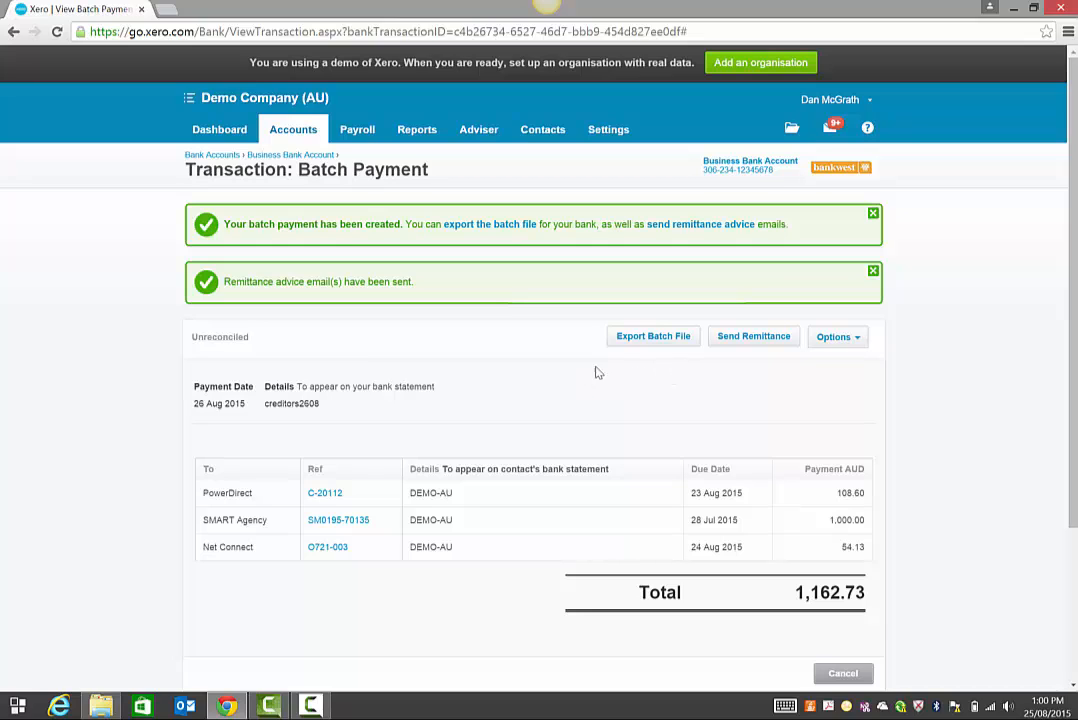
Export the batch as ABA file 20150826 (1).ABA and show its download options.
click(626, 345)
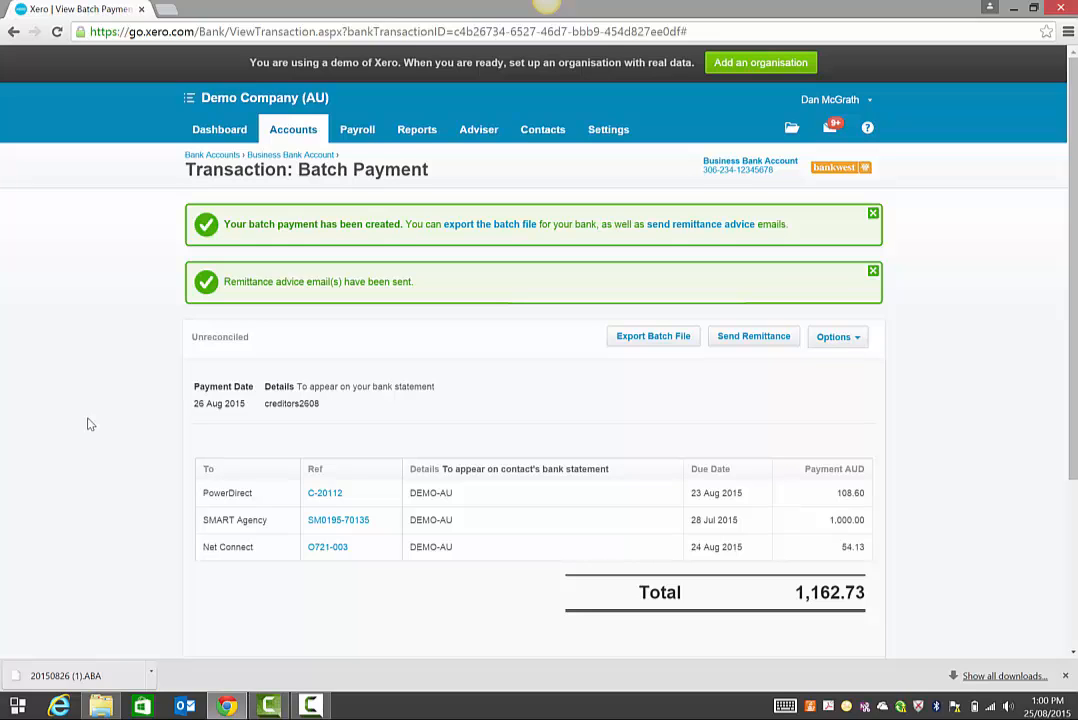
click(152, 677)
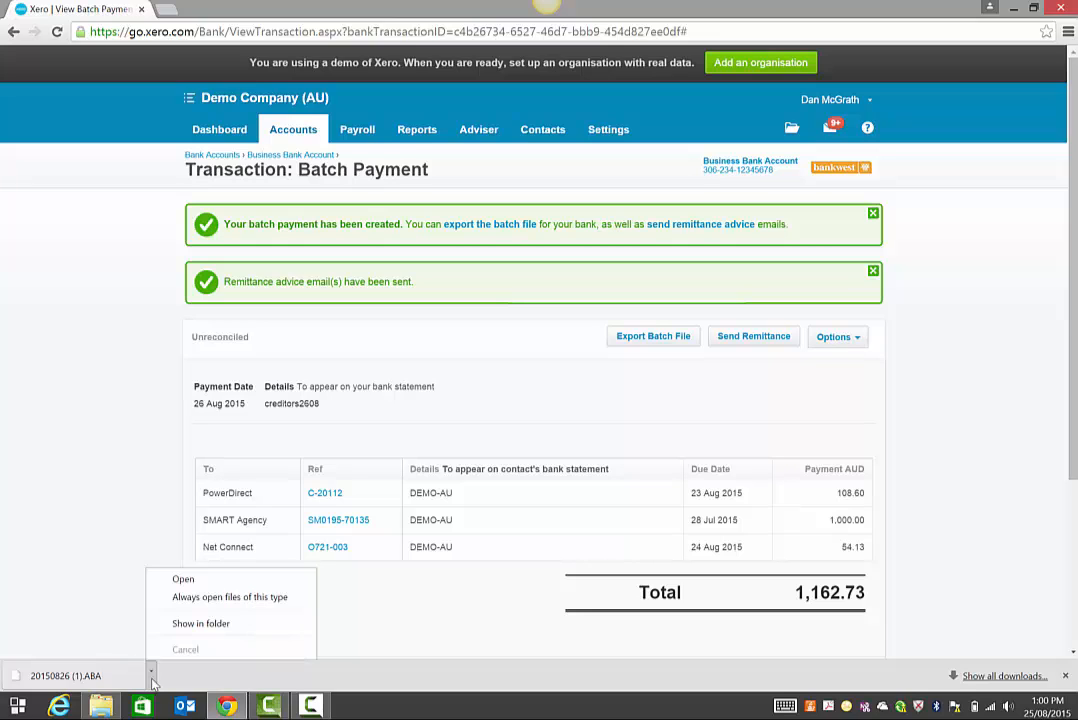
Locate the downloaded bank file 20150826 (1).ABA in the Downloads folder.
click(212, 622)
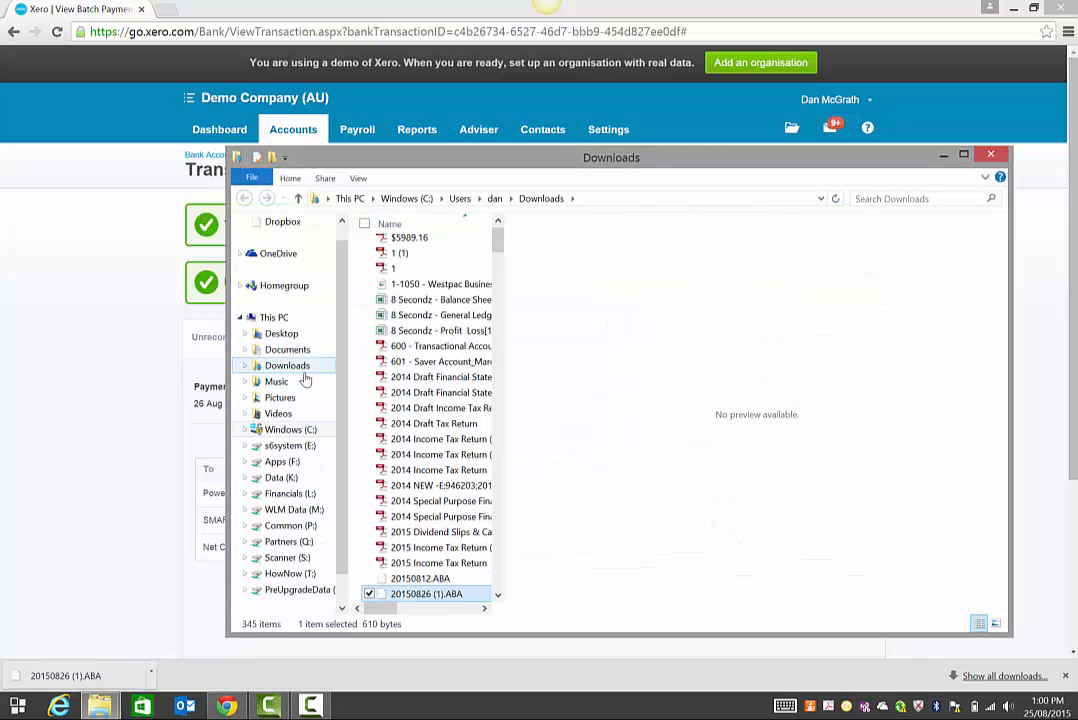
click(292, 367)
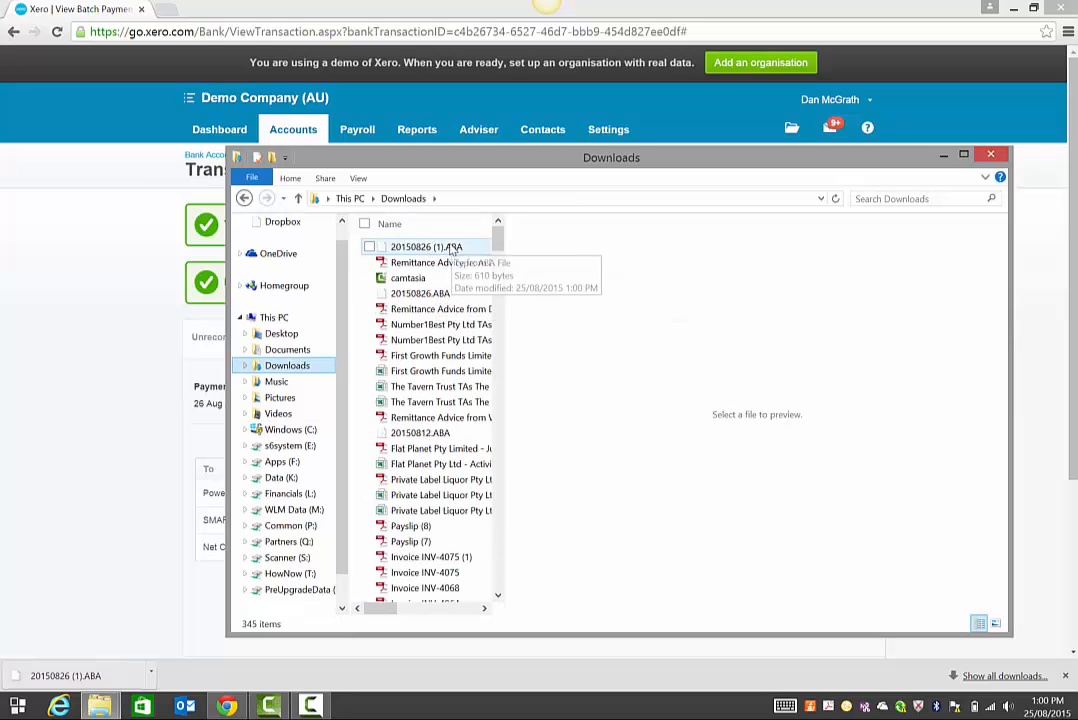
click(440, 250)
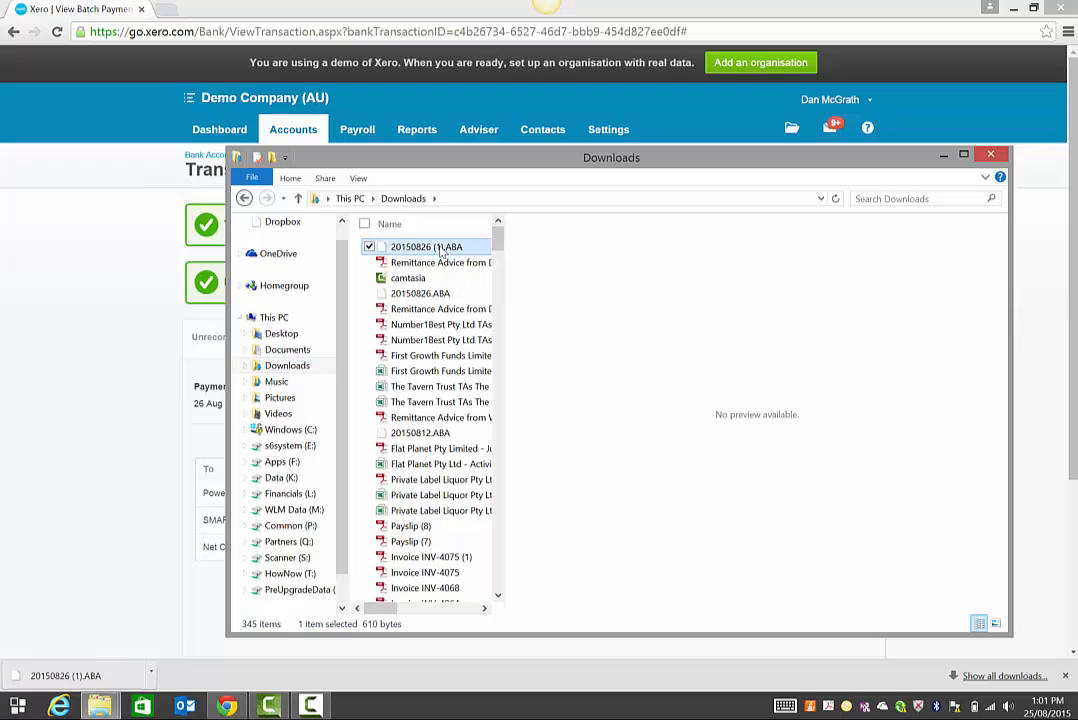
Rename the file to 201508261.ABA by removing the brackets and space, then return to Xero.
click(441, 250)
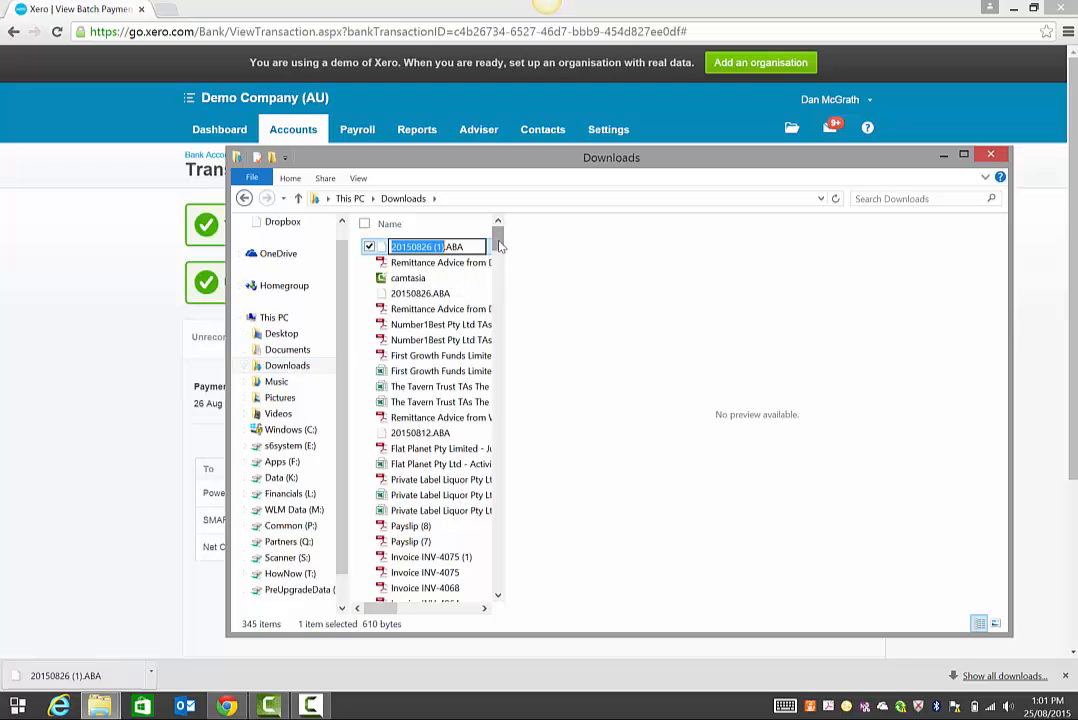
key(Right)
key(BackSpace)
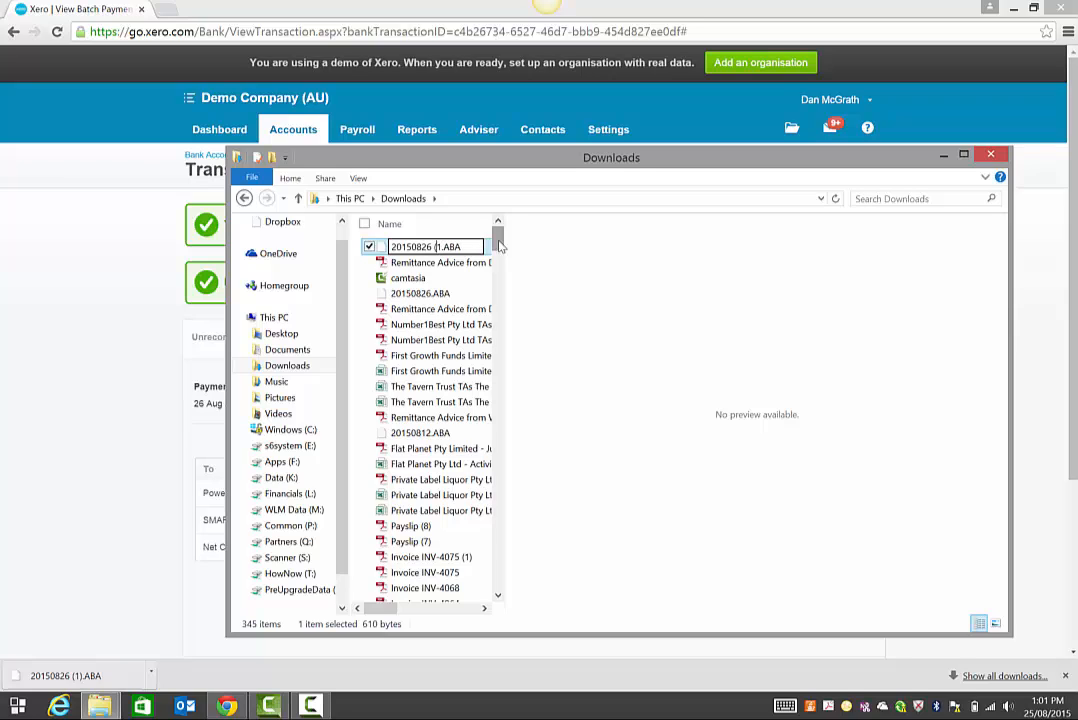
key(BackSpace)
key(BackSpace)
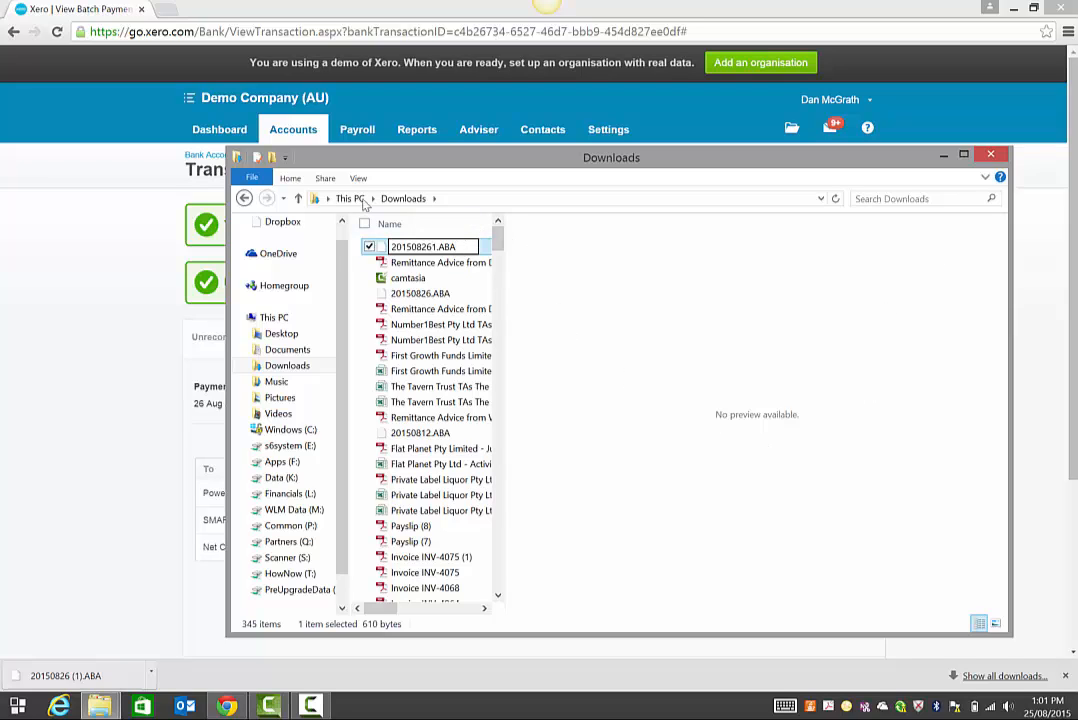
click(943, 155)
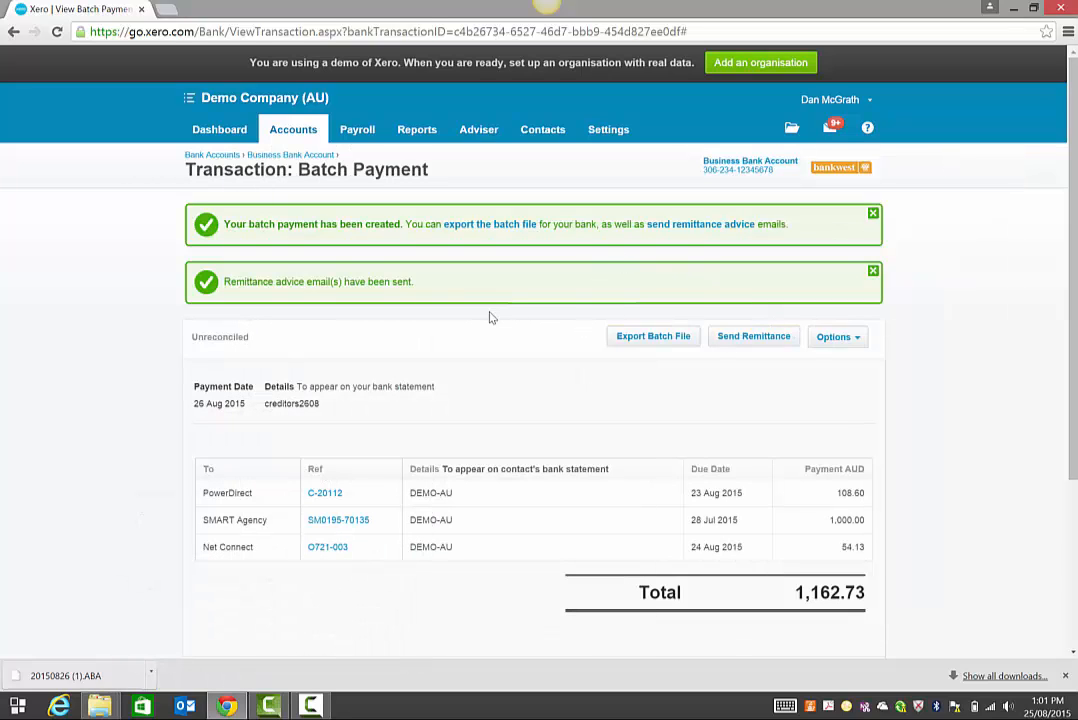